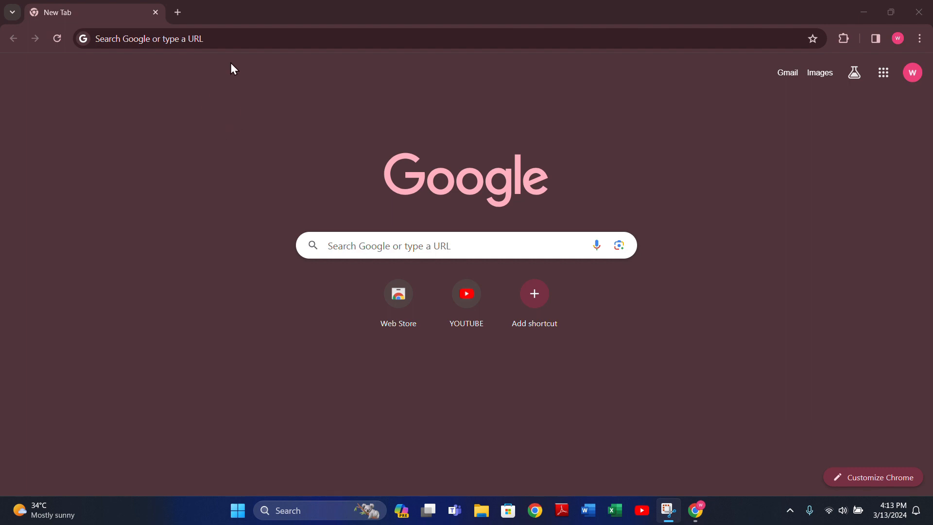
Step: Search Google for 'pantheon', decline the location prompt, and open the Pantheon.io result
left_click(237, 40)
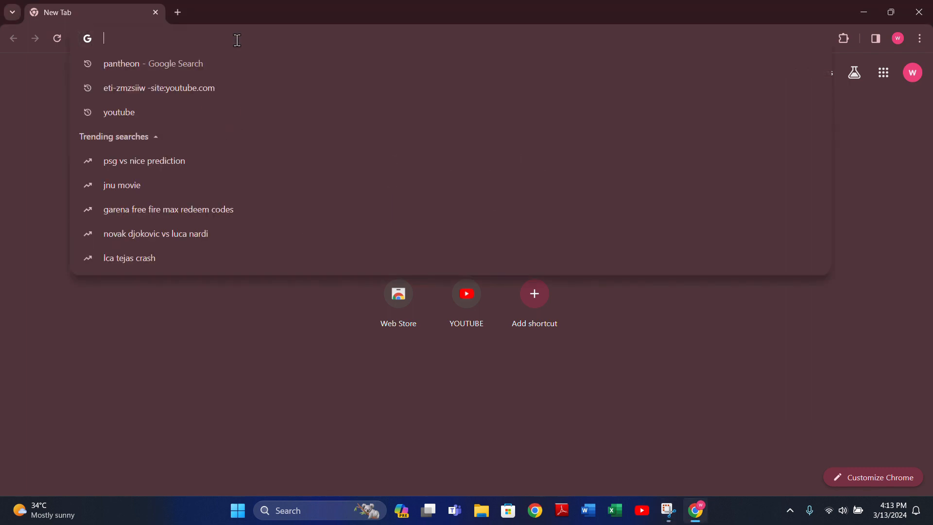
left_click(146, 77)
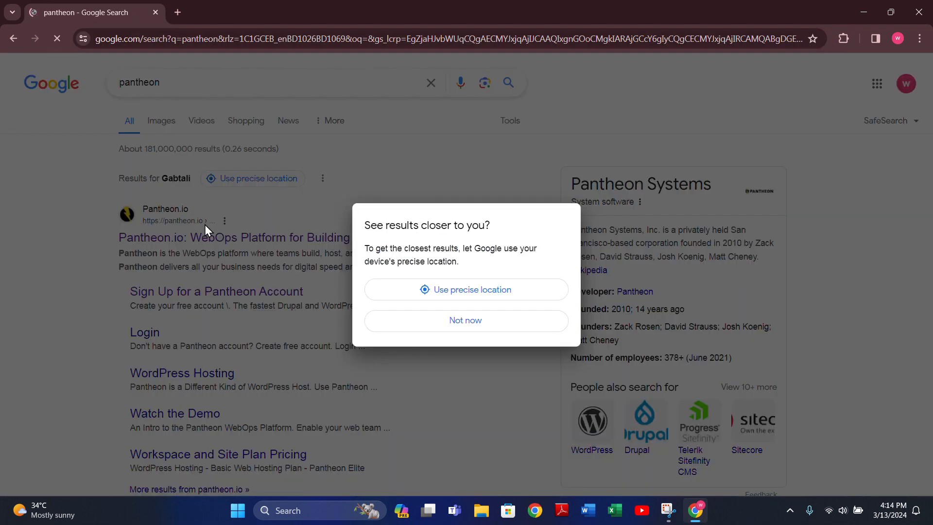
left_click(432, 329)
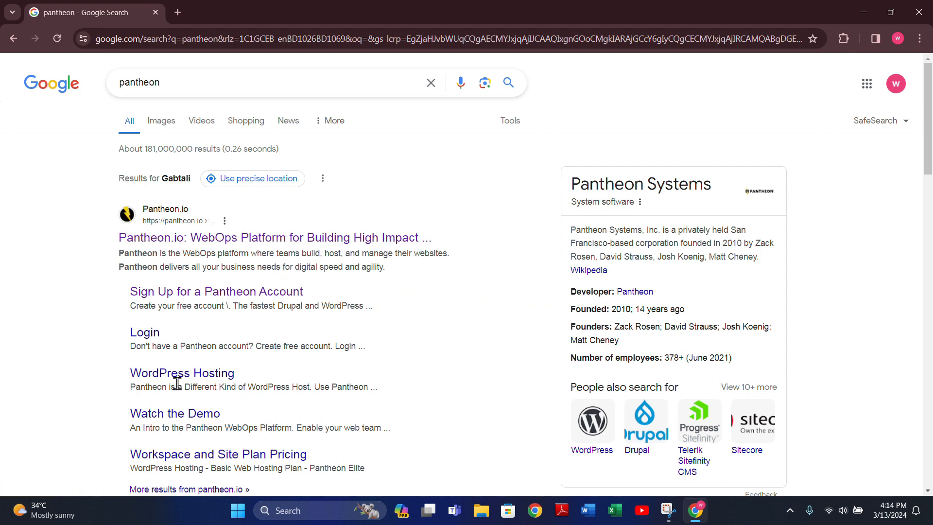
left_click(245, 239)
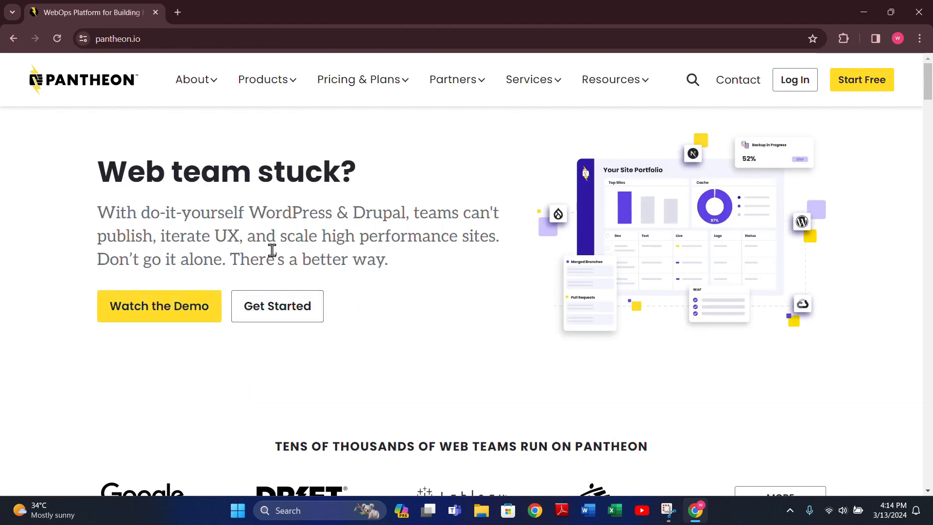
Step: Start the Pantheon sign-up and enter the first and last name
left_click(271, 310)
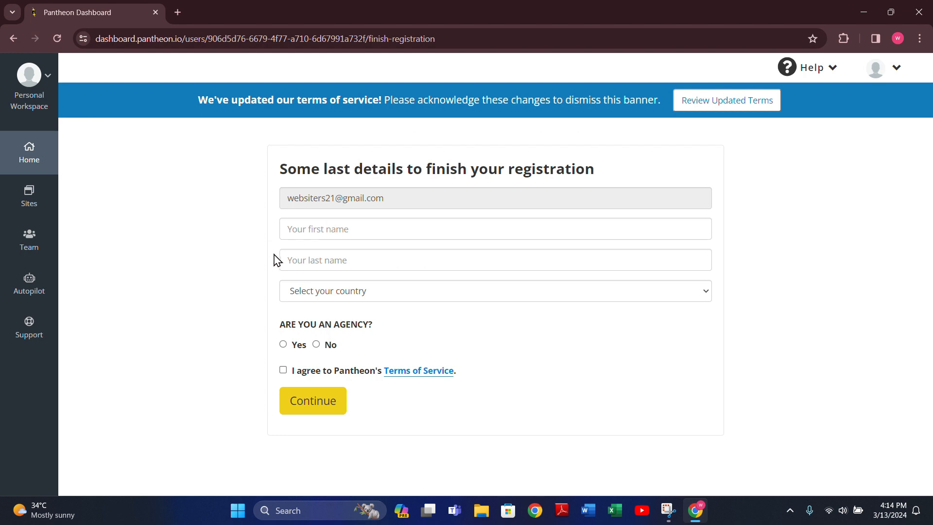
left_click(312, 235)
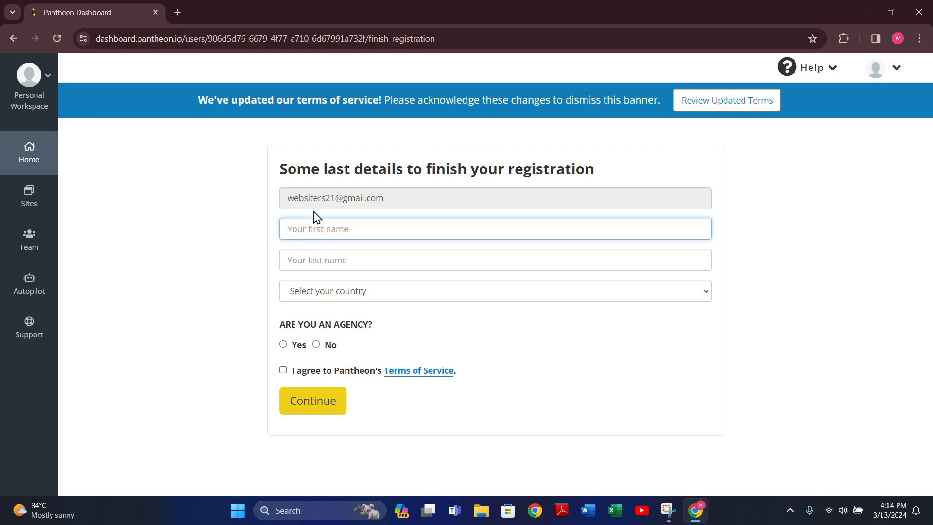
key("Return")
left_click(329, 258)
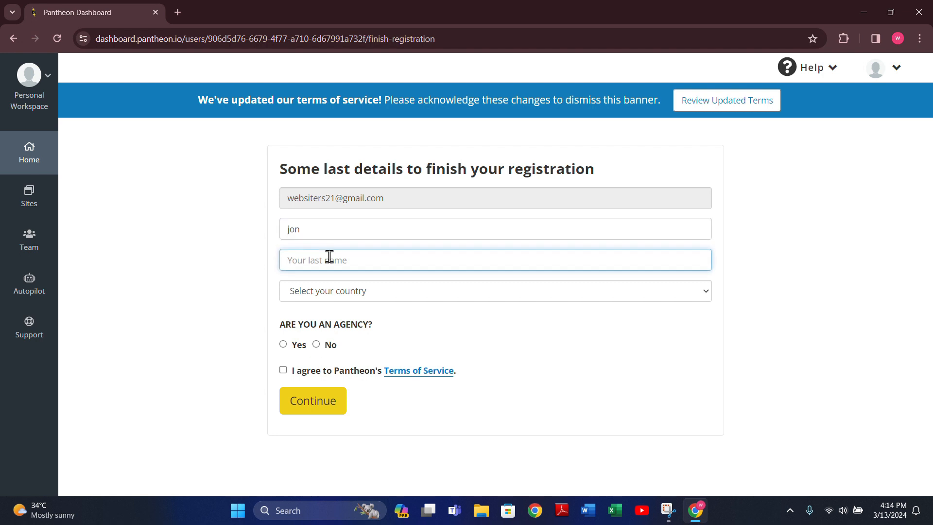
Step: Pick Bangladesh, opt into marketing, answer No to agency, accept the terms, and submit
left_click(396, 298)
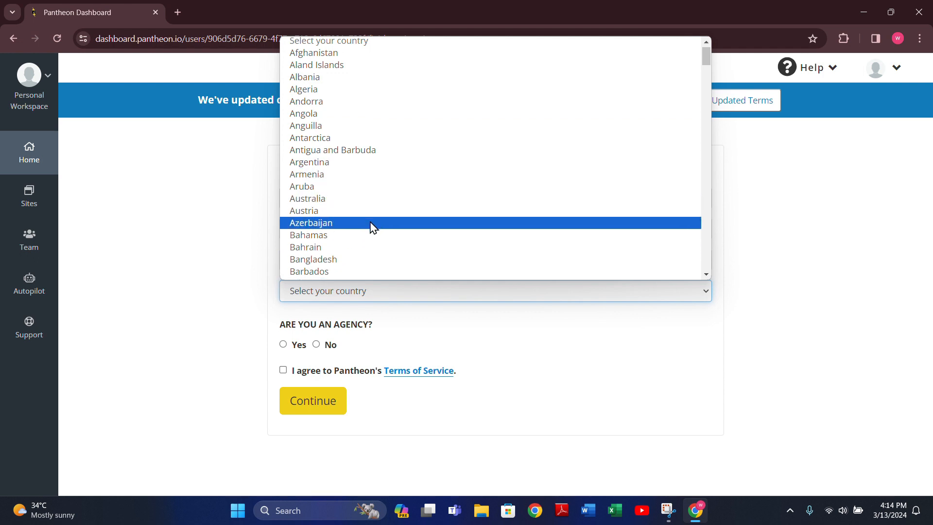
scroll(350, 209, "down", 3)
left_click(340, 141)
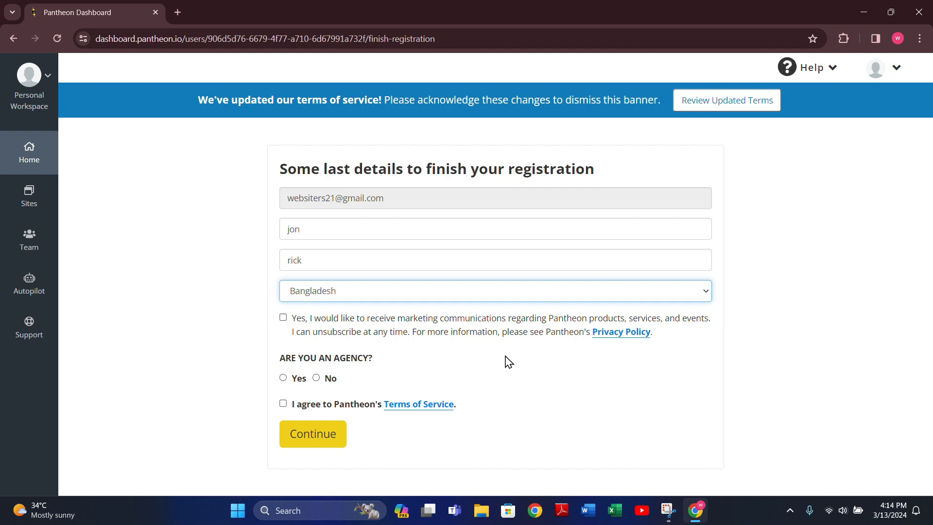
left_click(283, 318)
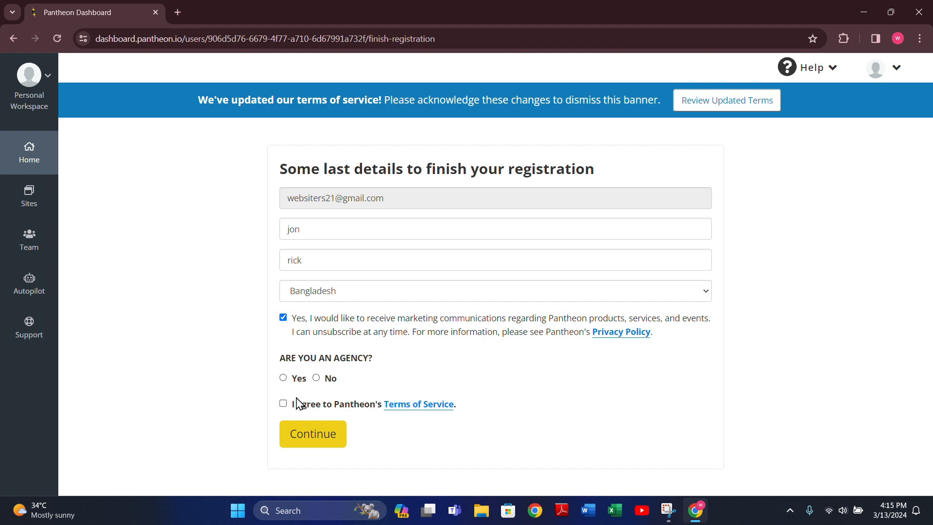
left_click(317, 378)
left_click(283, 403)
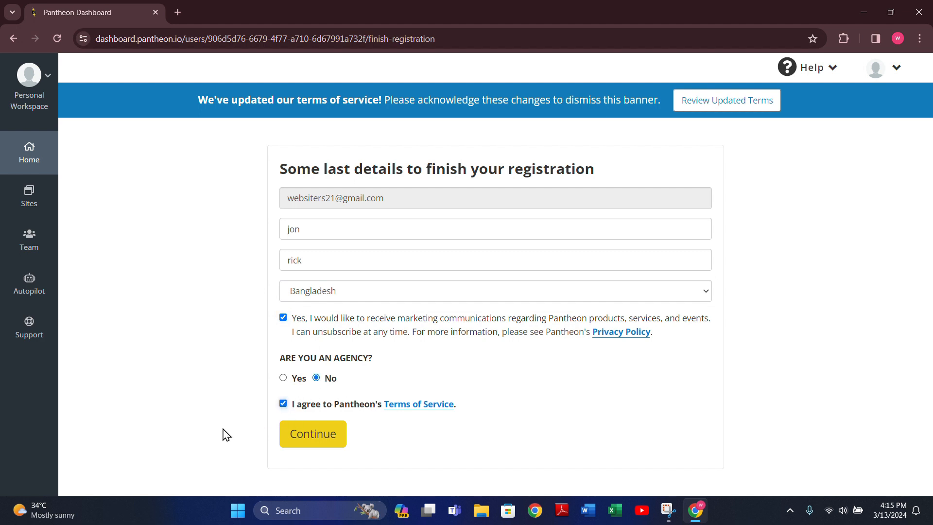
left_click(297, 435)
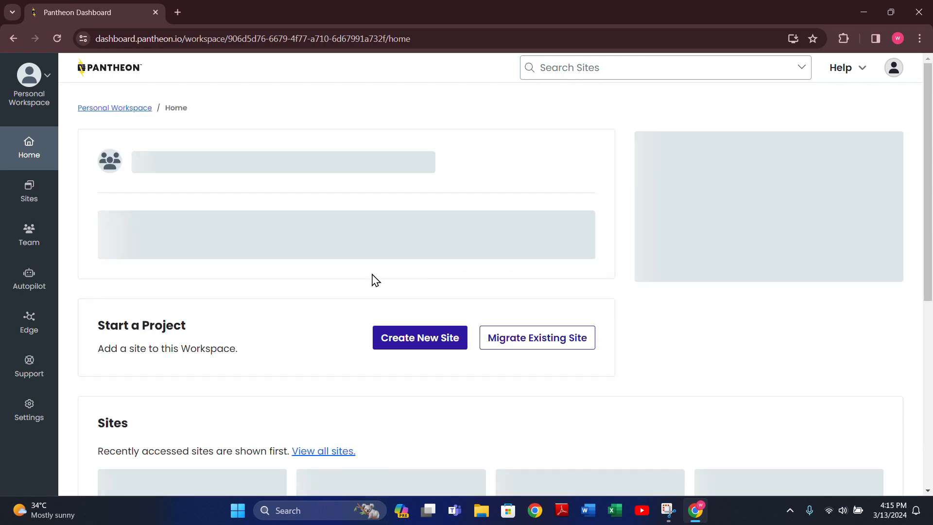
Step: From the Personal Workspace dashboard, choose Create New Site under Start a Project
scroll(333, 274, "down", 4)
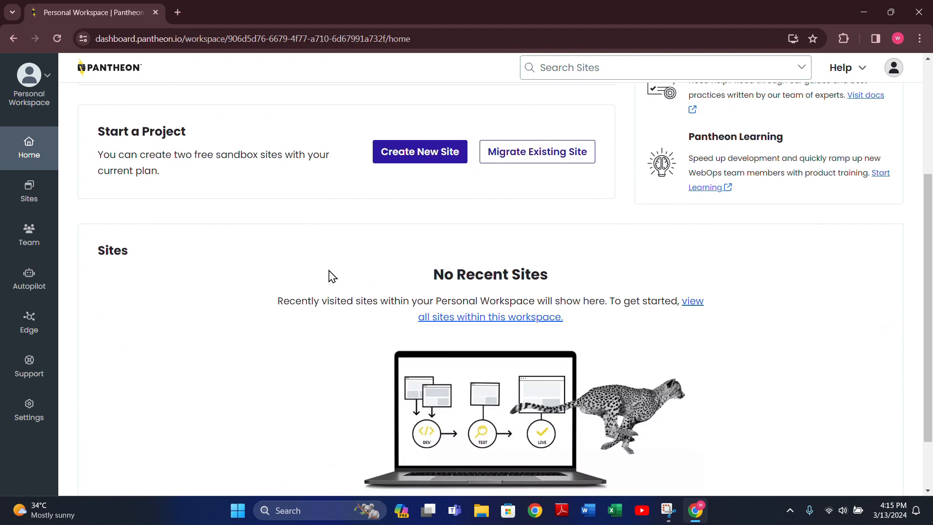
scroll(327, 272, "down", 2)
scroll(327, 272, "up", 6)
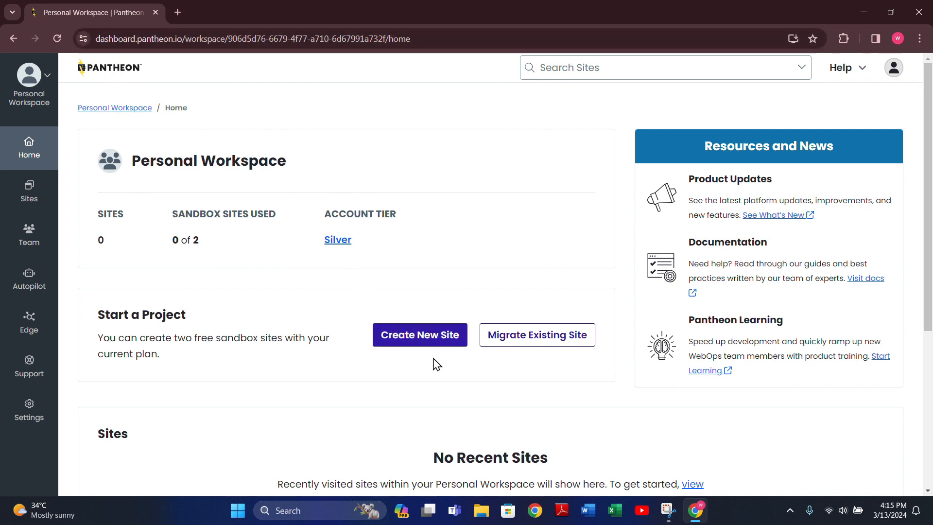
left_click(406, 335)
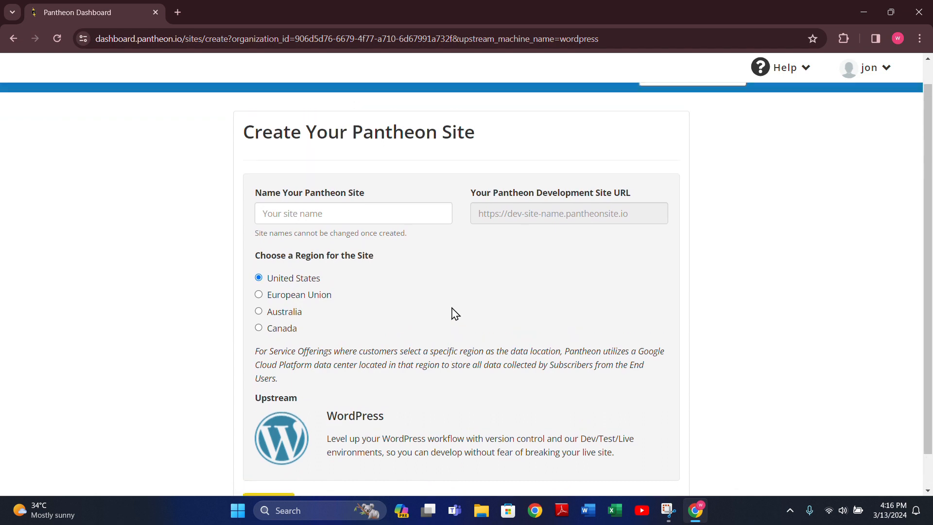
Step: Name the new site 'hello-everyone' and submit it
left_click(391, 232)
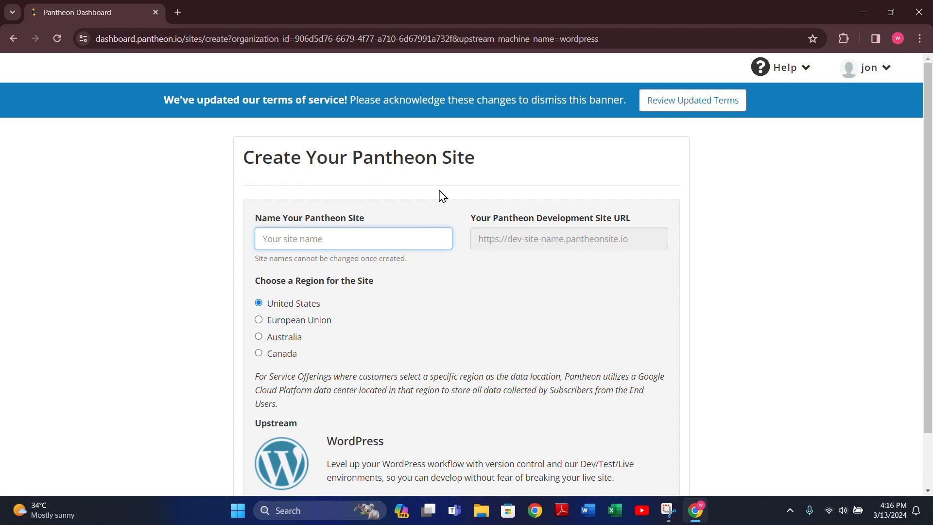
type("hello")
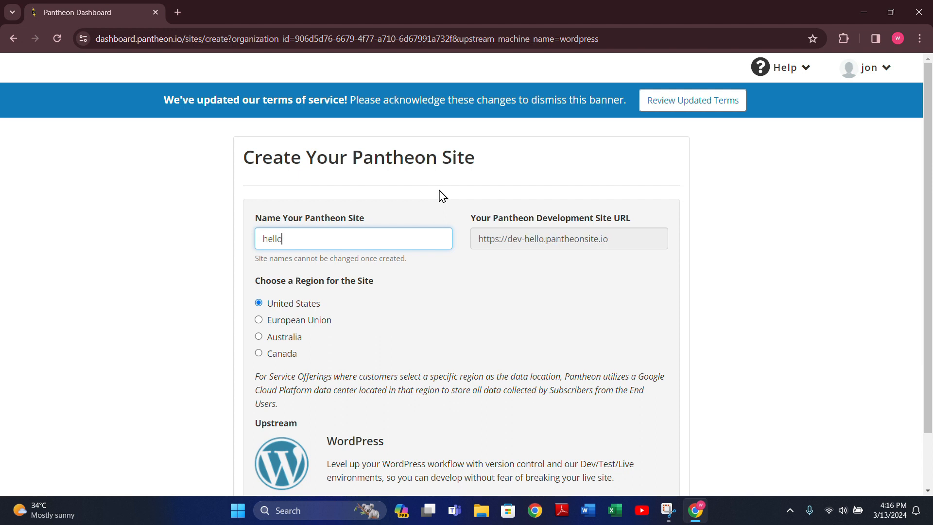
type("-everyone")
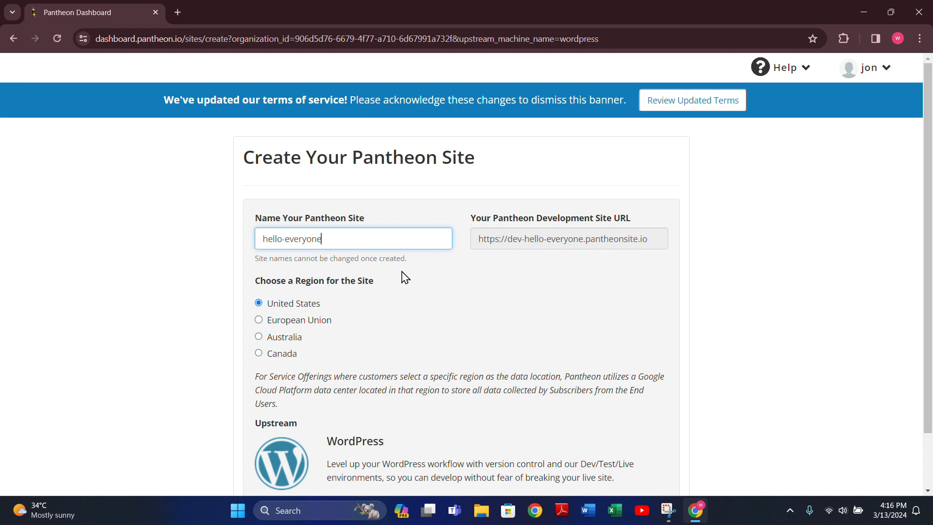
scroll(382, 304, "down", 2)
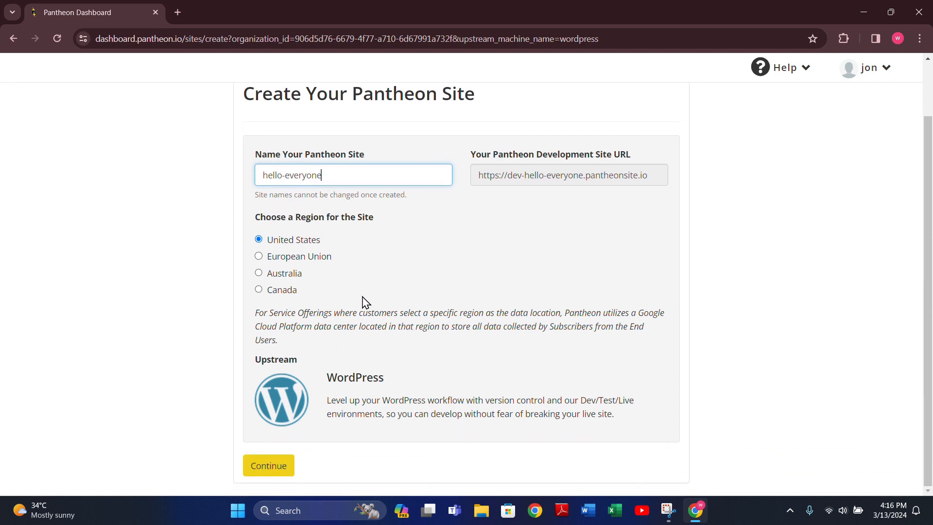
left_click(277, 468)
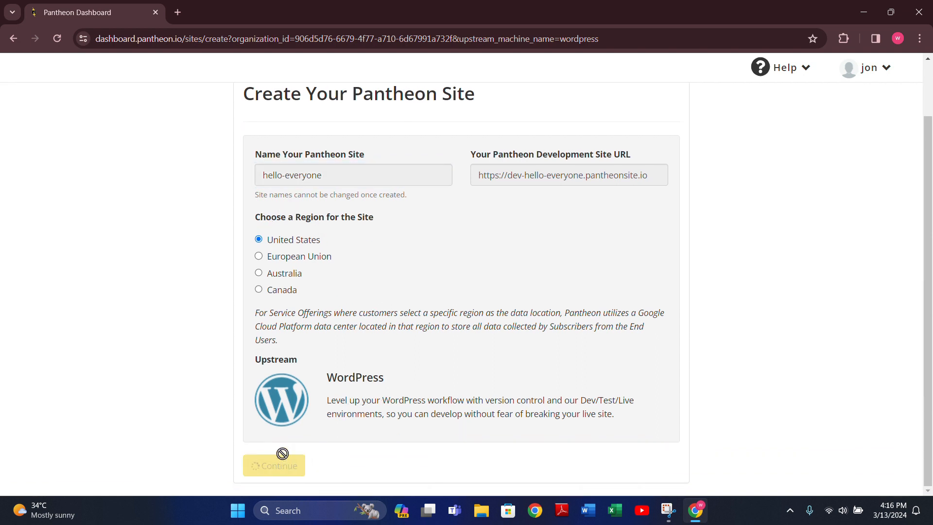
Step: Append 23 so the taken name becomes 'hello-everyone23'
scroll(389, 363, "down", 1)
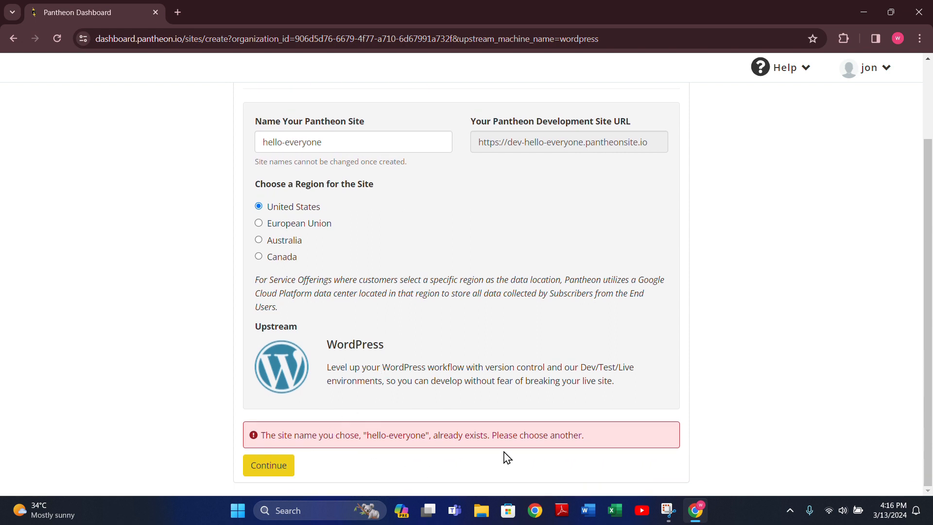
scroll(529, 413, "up", 2)
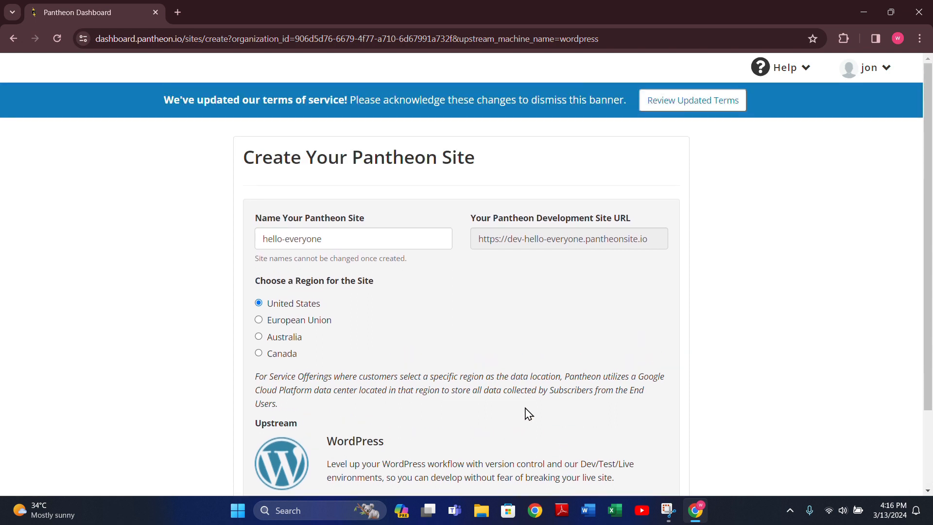
left_click(336, 244)
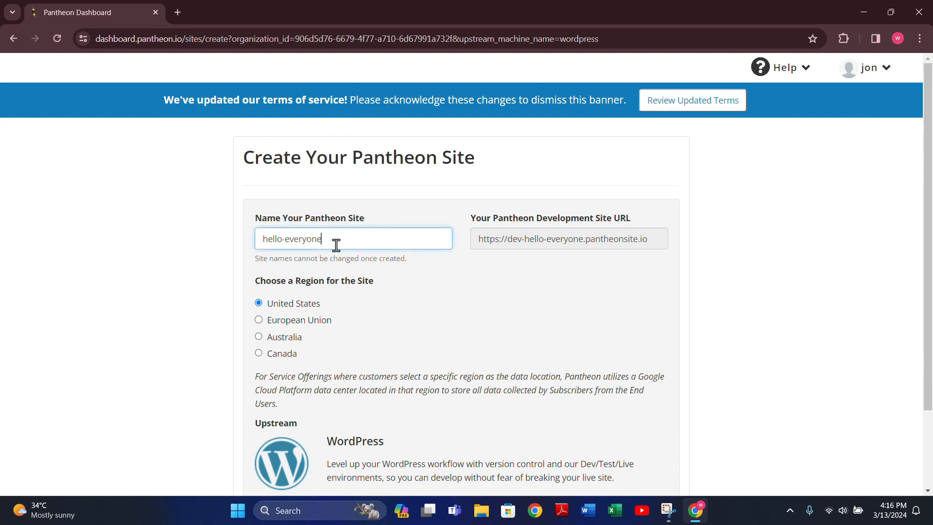
type("23")
scroll(357, 338, "down", 1)
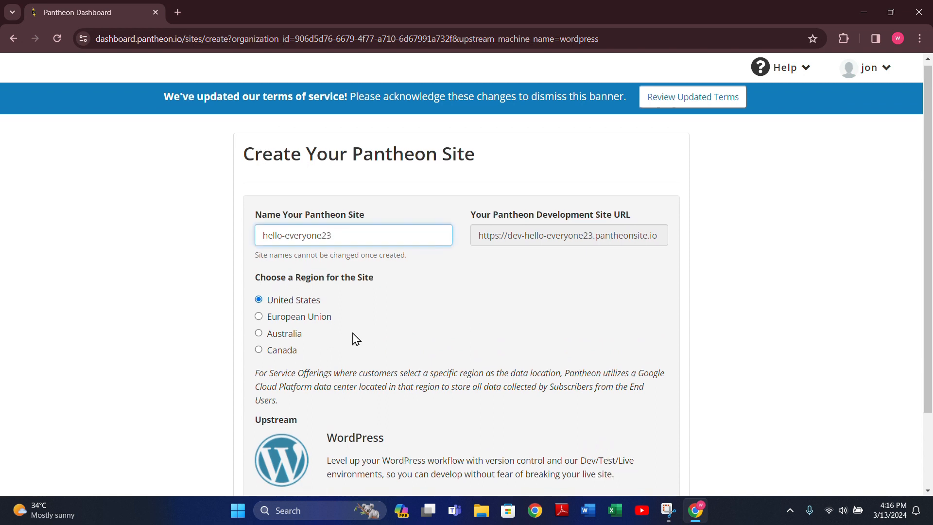
scroll(357, 338, "down", 2)
Step: Deploy WordPress, open the hello-everyone23 site dashboard, and open the Dev site in a new tab
left_click(248, 467)
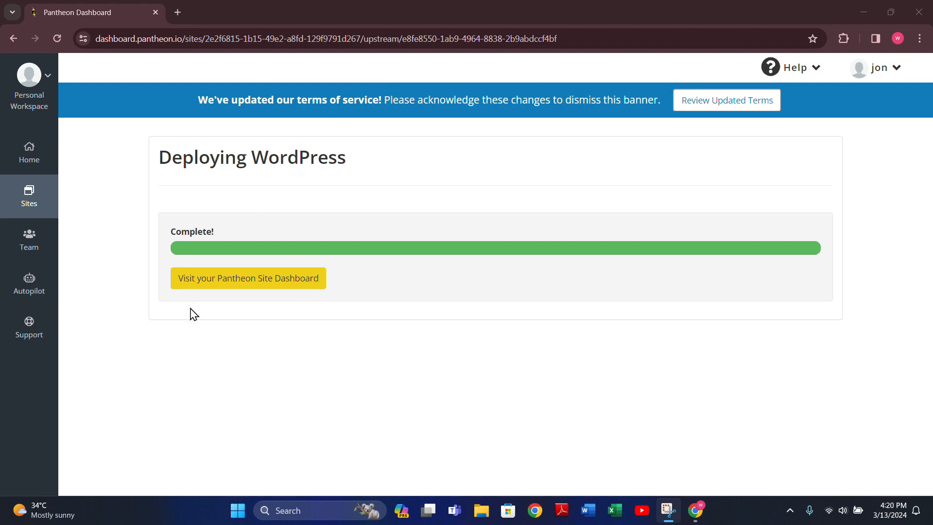
left_click(252, 282)
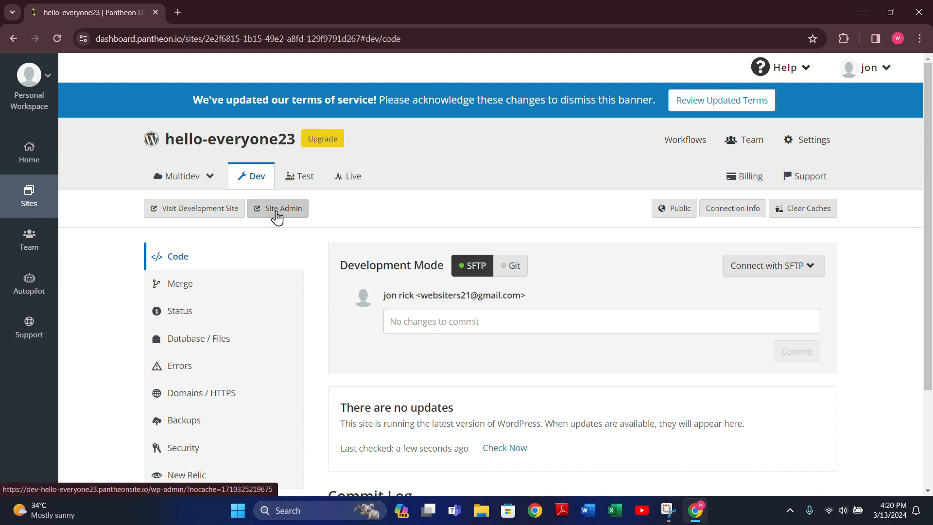
right_click(215, 210)
left_click(225, 219)
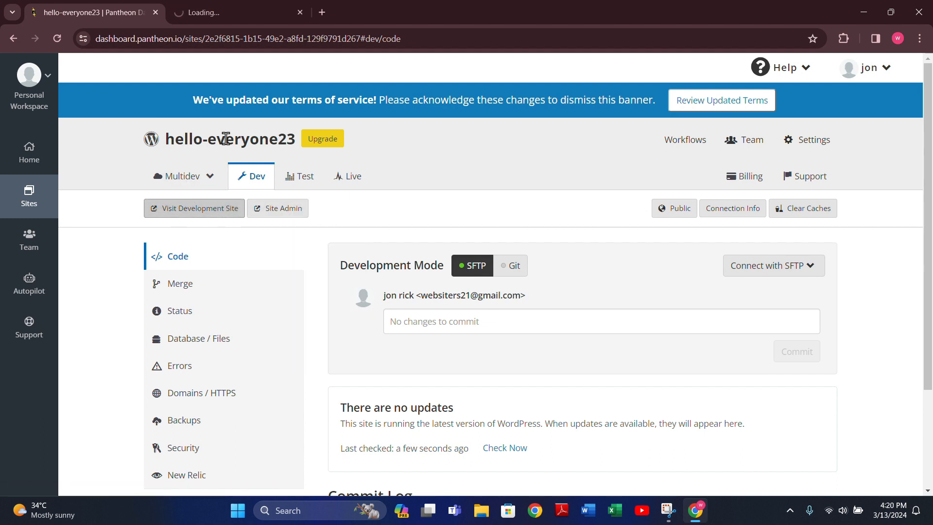
Step: Continue the installer in English, and enter the site title 'hello' and an admin username
left_click(219, 16)
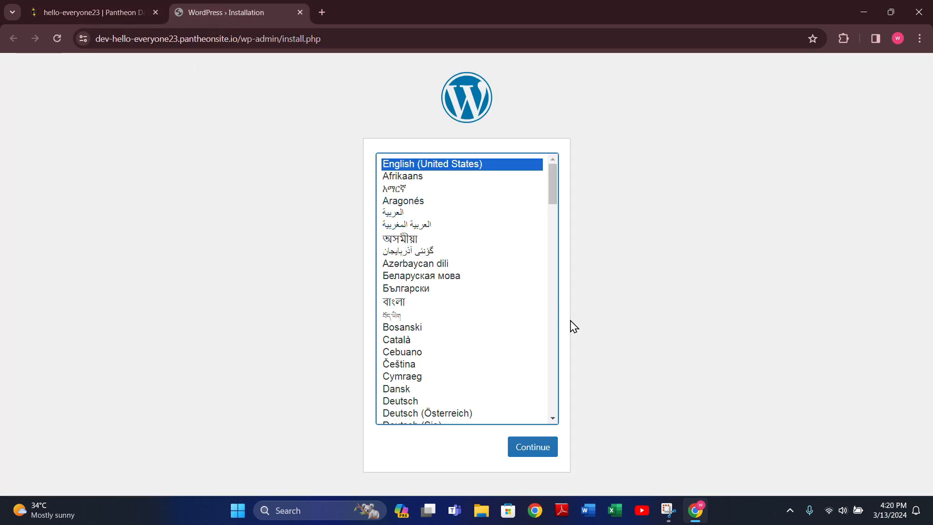
left_click(543, 453)
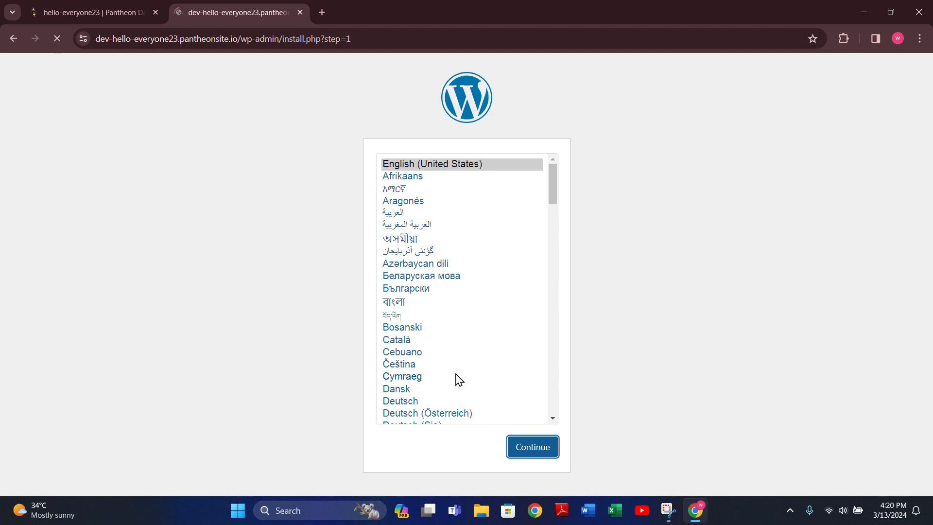
scroll(458, 377, "down", 1)
scroll(457, 378, "down", 2)
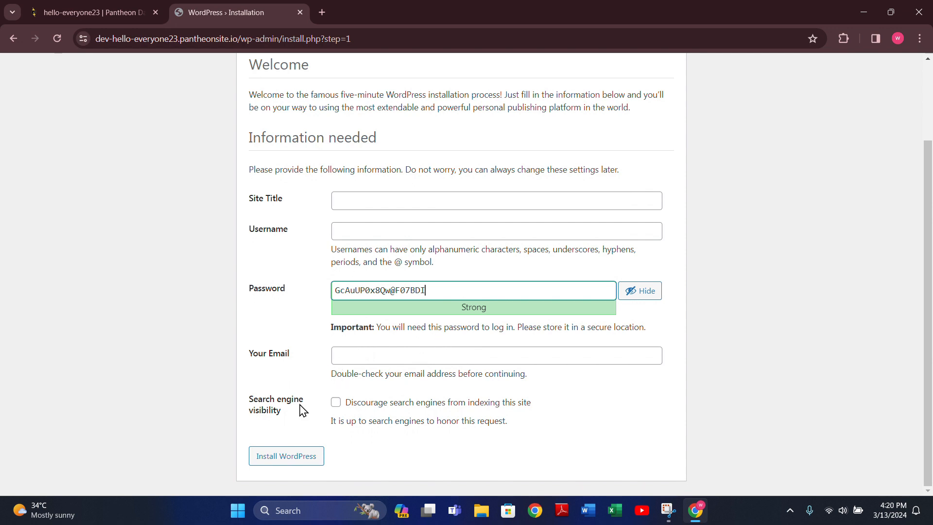
left_click(389, 200)
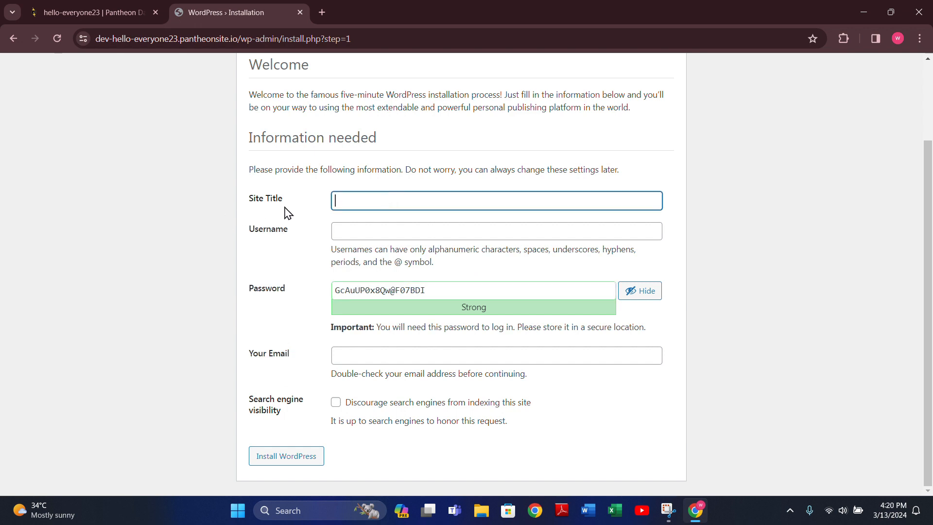
type("hello")
left_click(397, 239)
type("hel")
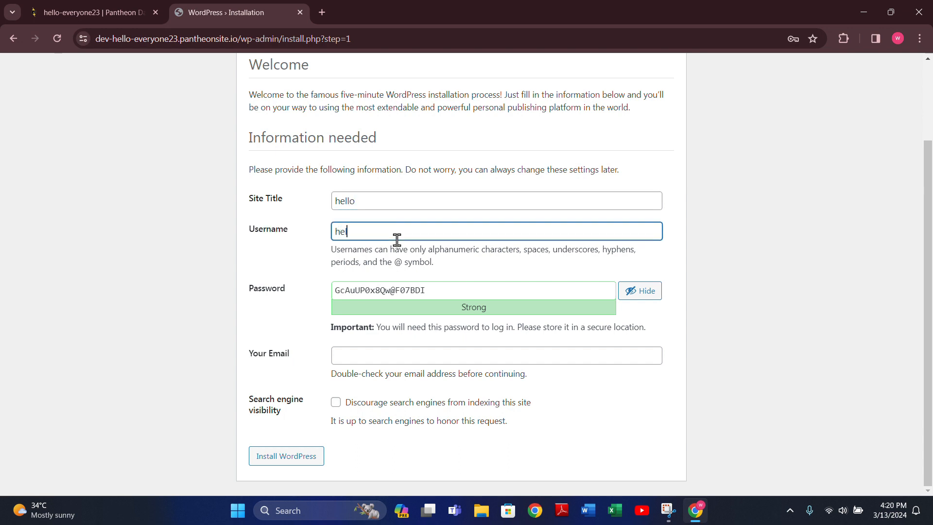
type("lo-everyone")
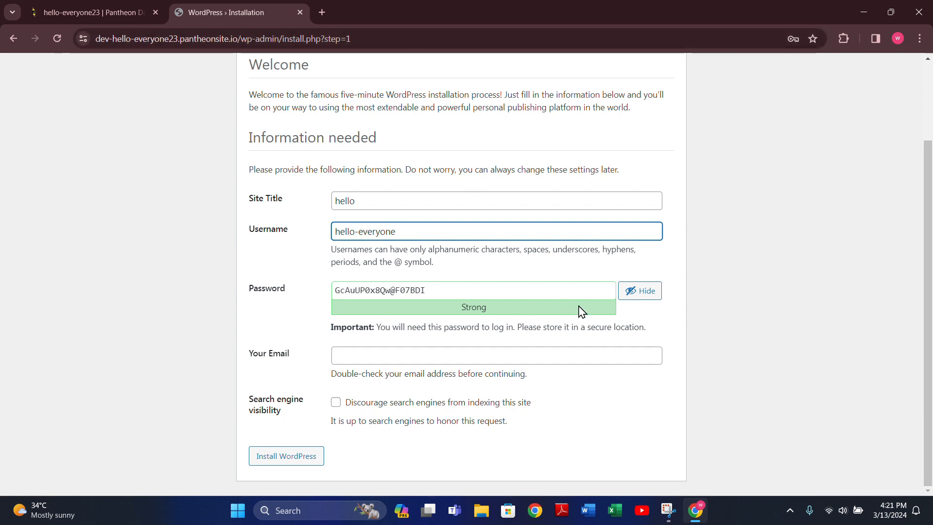
Step: Replace the generated password with a custom admin password
left_click(445, 285)
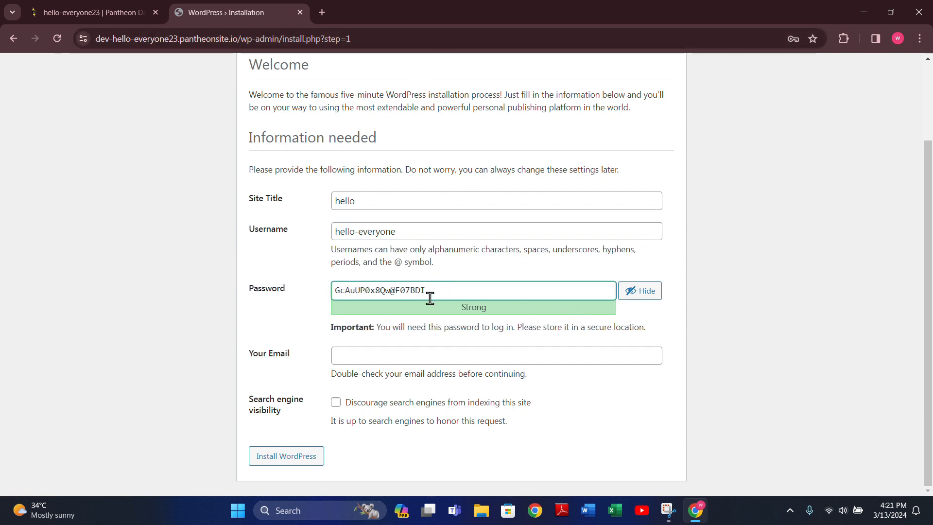
key("BackSpace")
key("BackSpace")
key("BackSpace")
key("BackSpace")
key("BackSpace")
key("BackSpace")
key("BackSpace")
key("BackSpace")
key("BackSpace")
key("BackSpace")
key("BackSpace")
key("BackSpace")
key("BackSpace")
key("BackSpace")
key("BackSpace")
key("BackSpace")
key("BackSpace")
key("BackSpace")
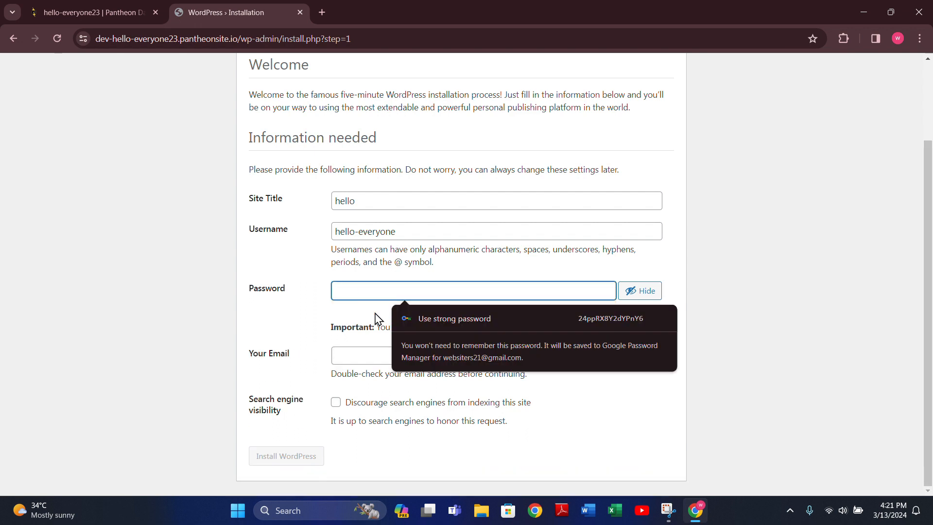
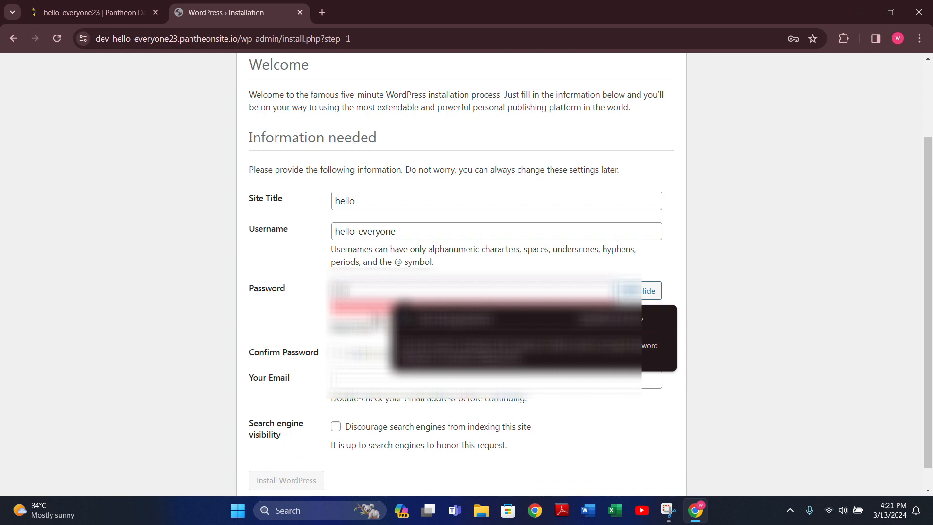
key("BackSpace")
key("BackSpace")
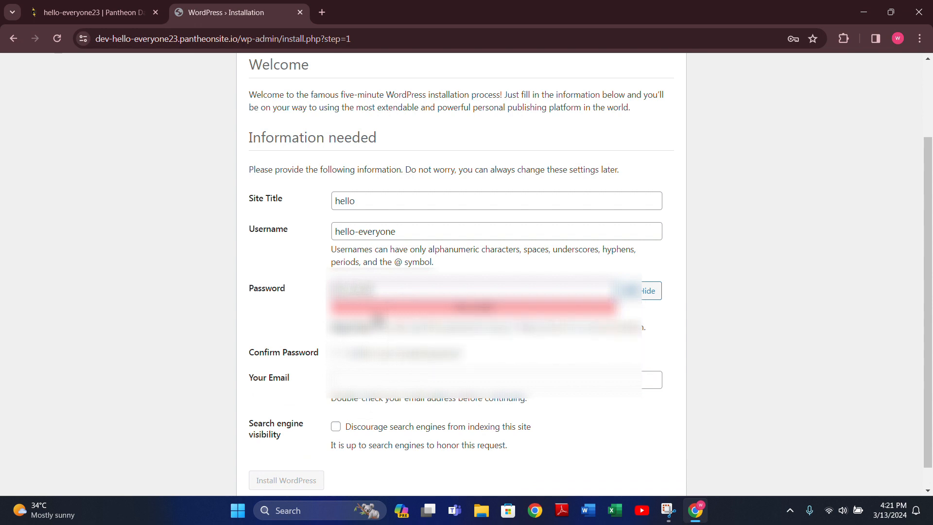
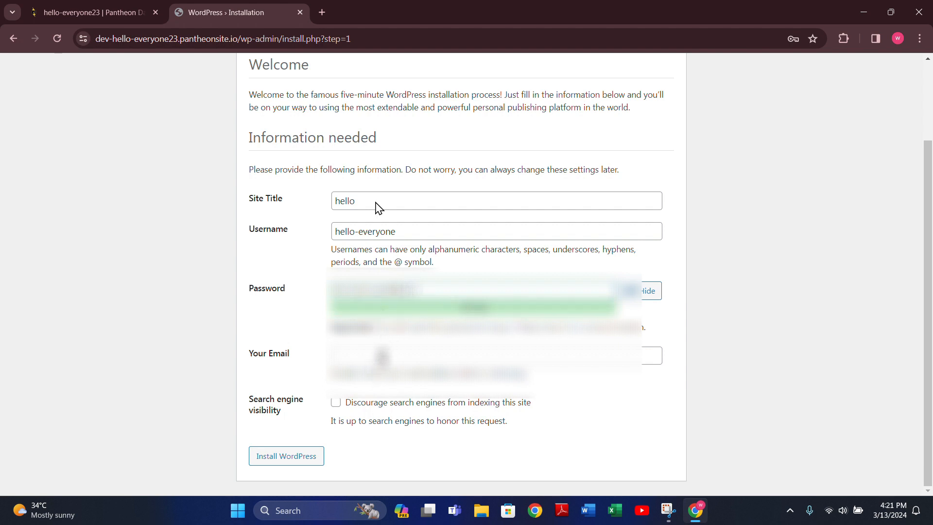
Step: Enter the admin email address and tick 'Discourage search engines from indexing this site'
left_click(411, 5)
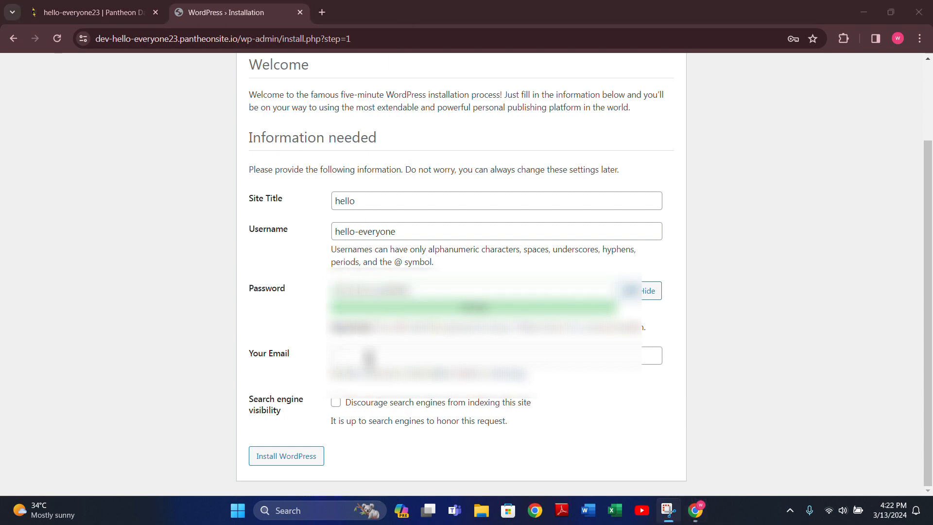
left_click(369, 359)
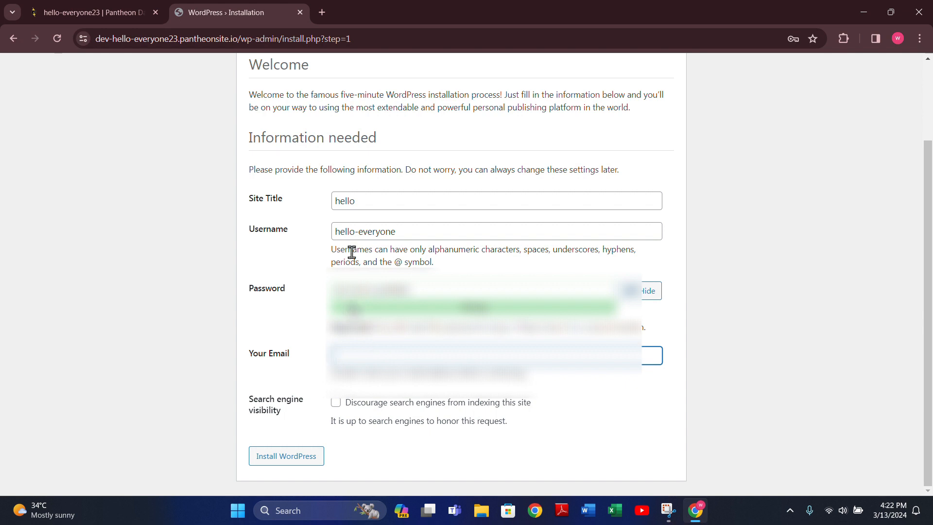
left_click(401, 13)
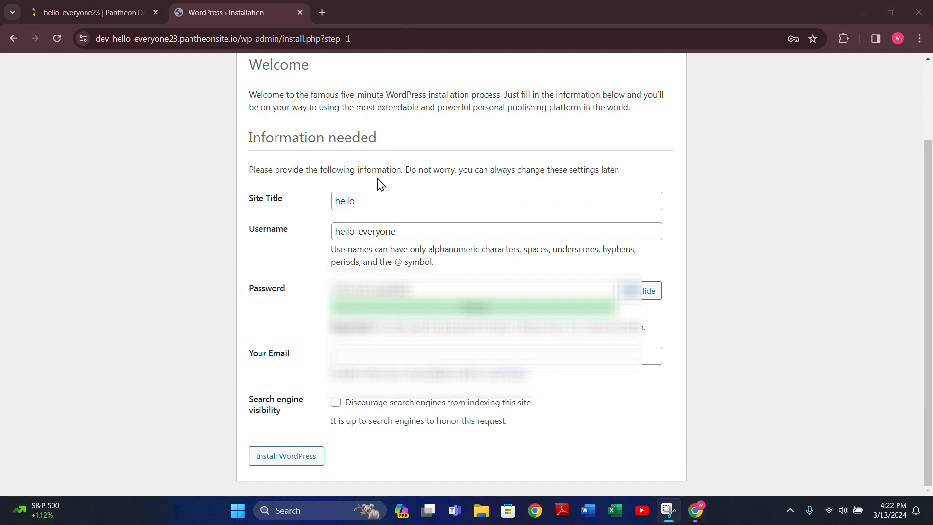
left_click(368, 351)
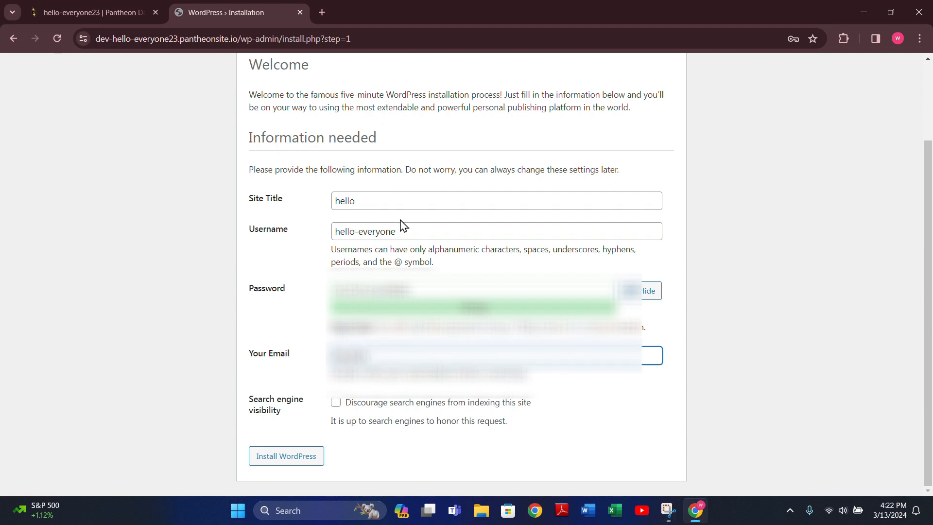
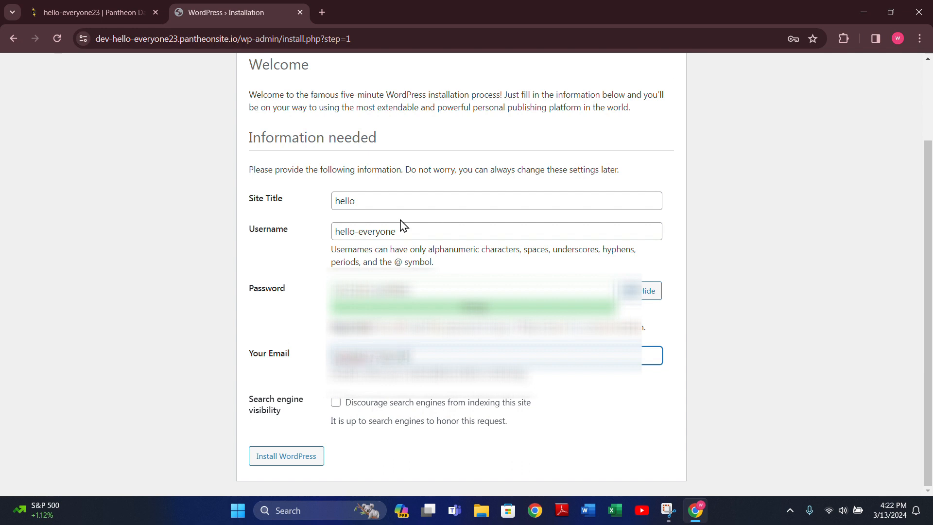
left_click(336, 402)
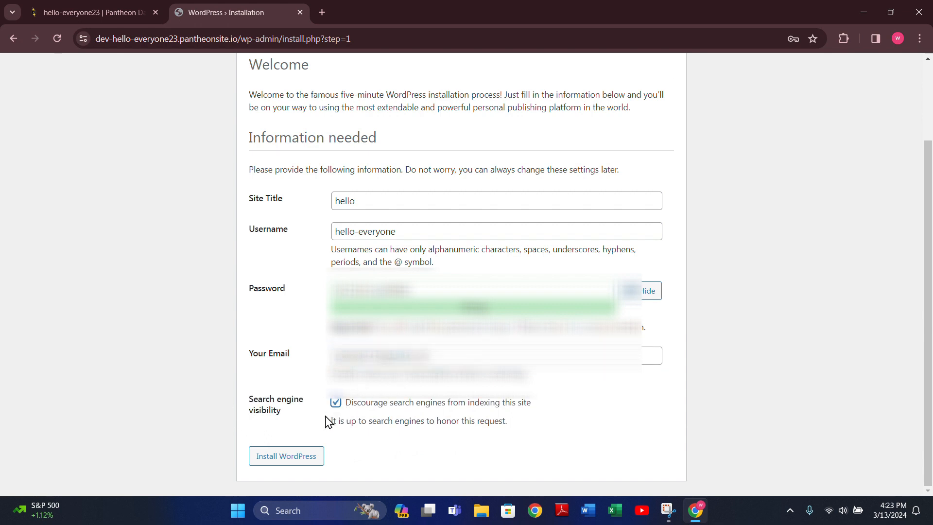
Step: Install WordPress, save the password in Chrome, and go to the login page
left_click(307, 459)
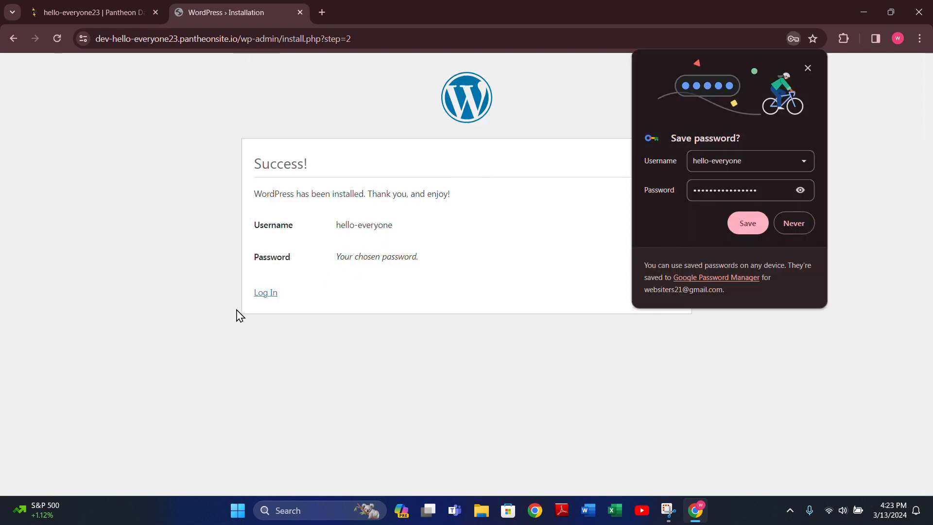
left_click(740, 232)
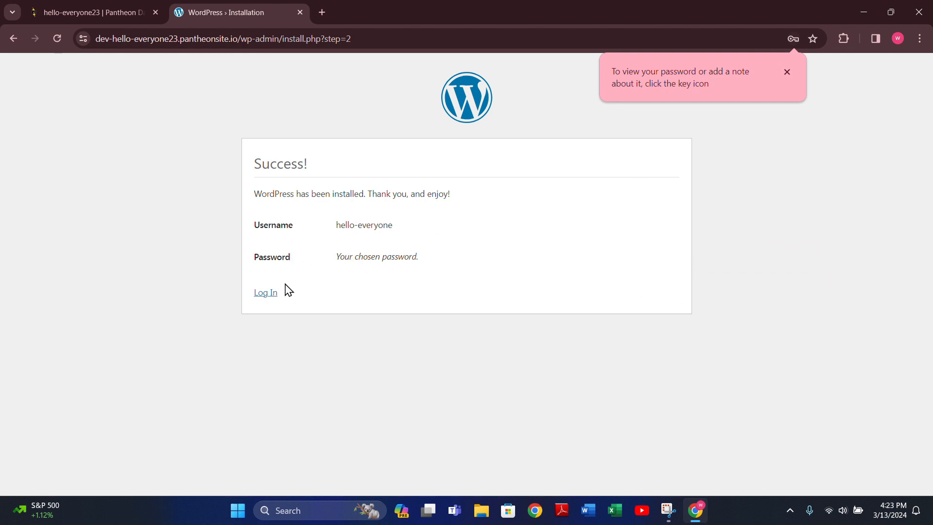
left_click(268, 294)
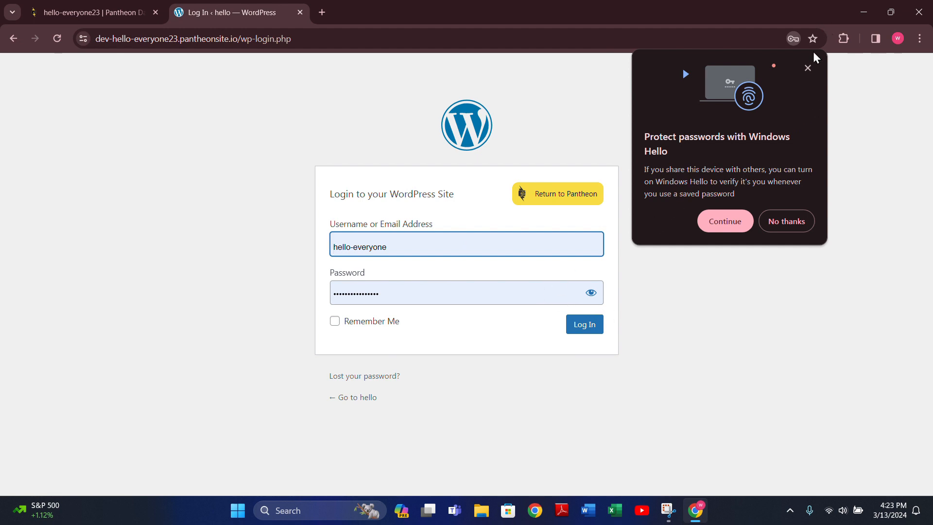
Step: Dismiss the Windows Hello prompt and log in to the WordPress dashboard
left_click(809, 69)
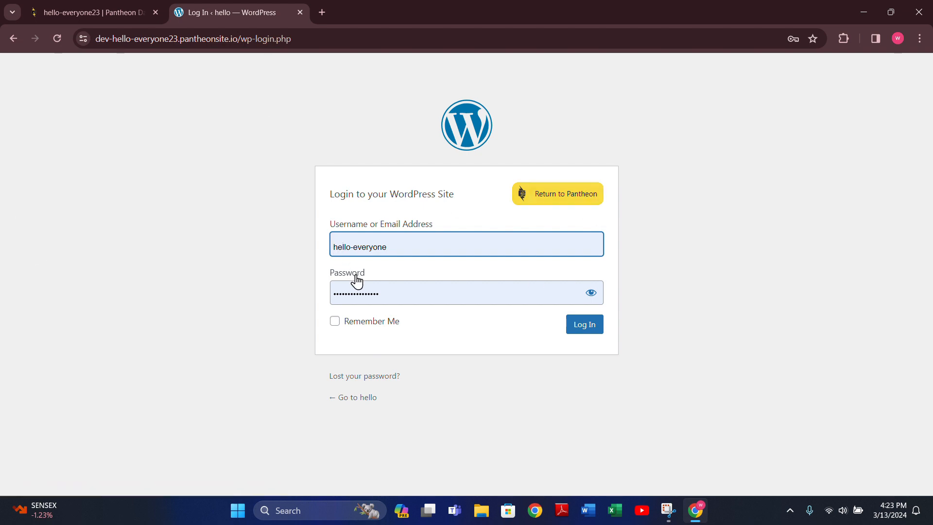
left_click(589, 335)
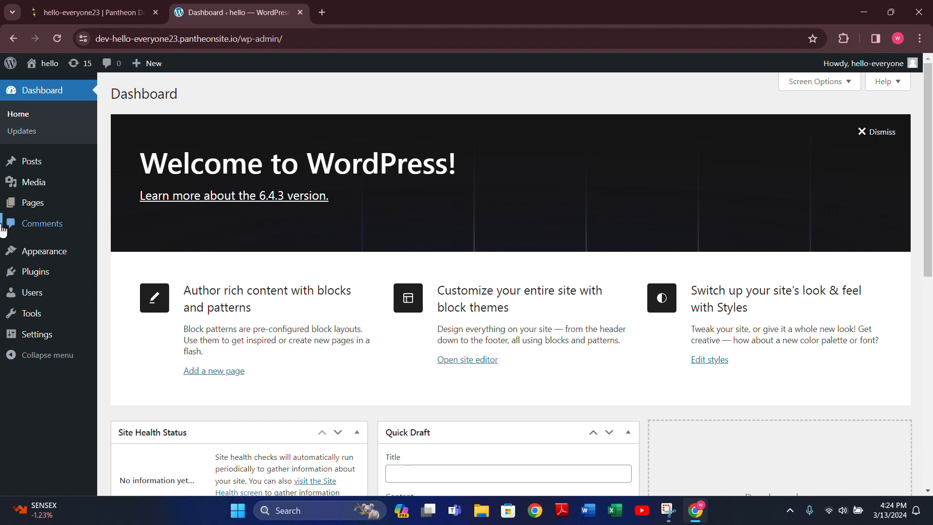
Step: Review the dashboard, then bring up link options for Visit Site under the admin-bar site name
scroll(44, 233, "down", 8)
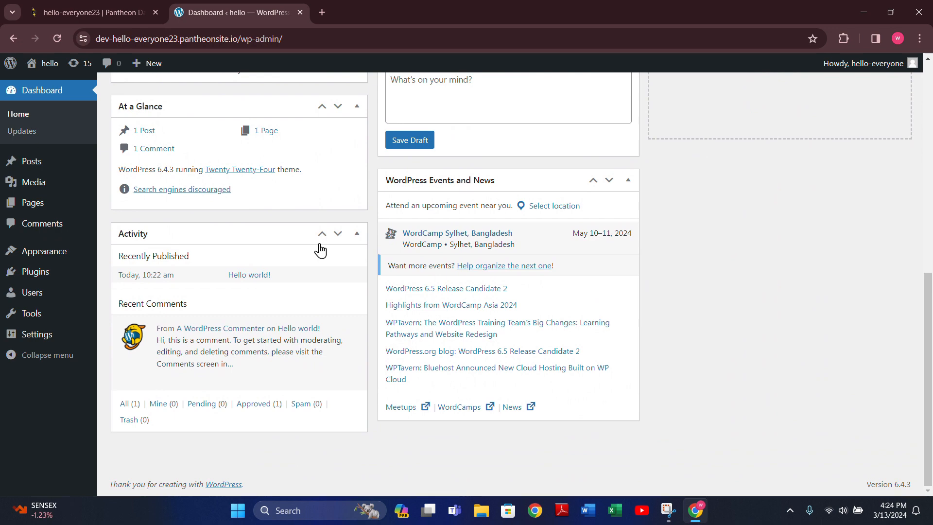
scroll(320, 251, "up", 6)
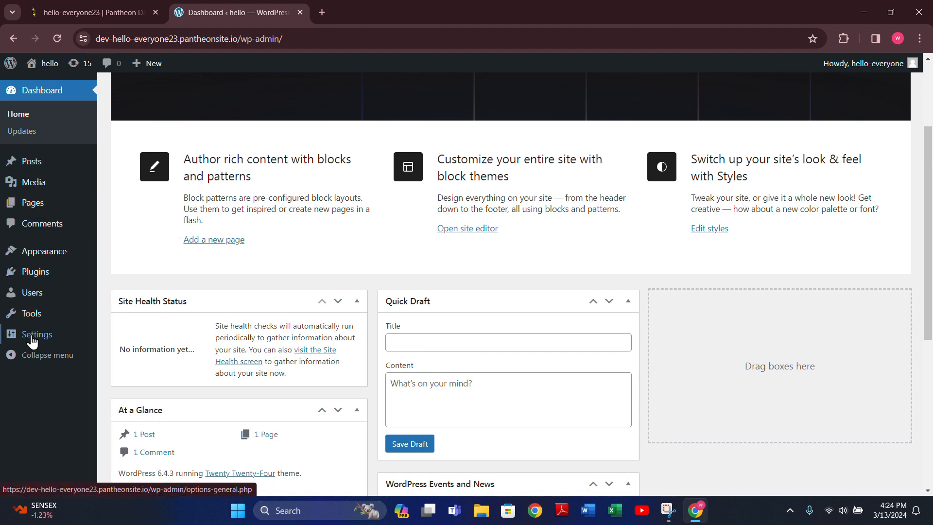
mouse_move(32, 69)
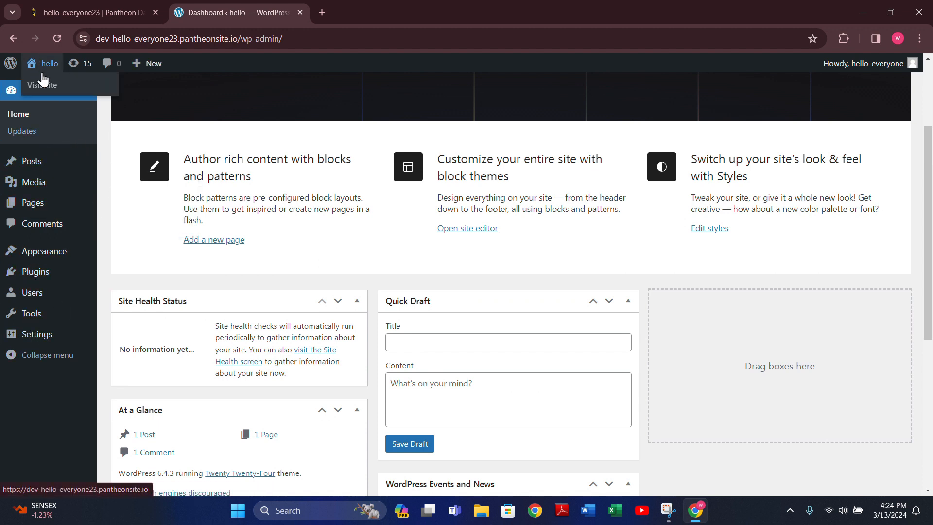
right_click(38, 87)
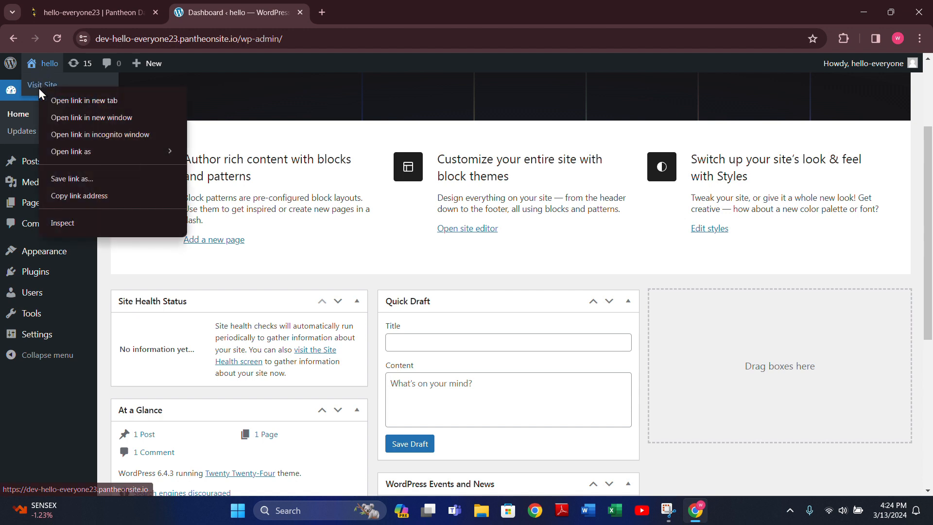
Step: Open the hello site's Twenty Twenty-Four homepage in a new tab and scroll through its Études demo content and Hello world! post
left_click(54, 100)
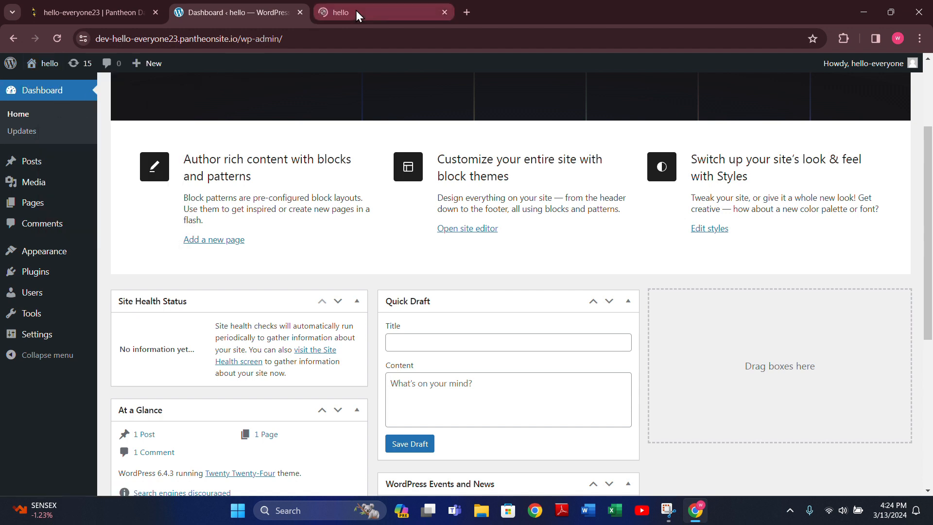
left_click(356, 11)
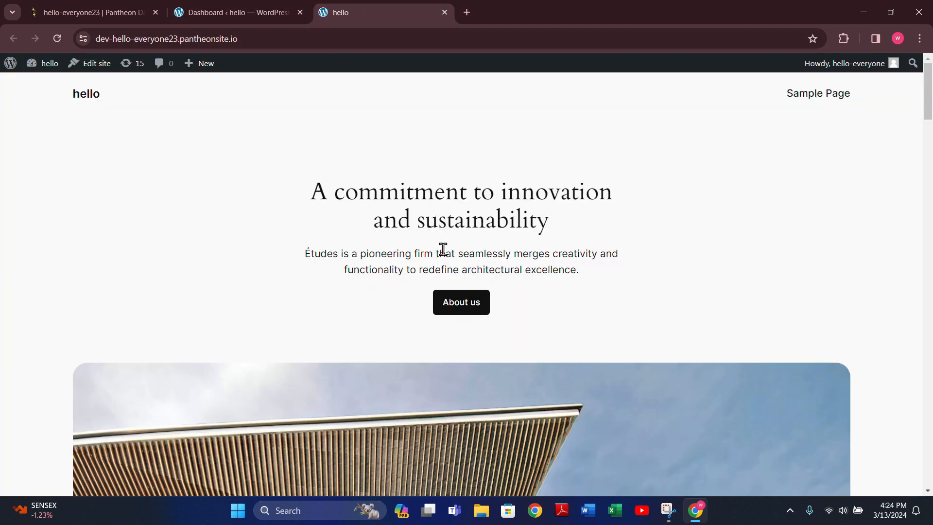
scroll(446, 251, "down", 6)
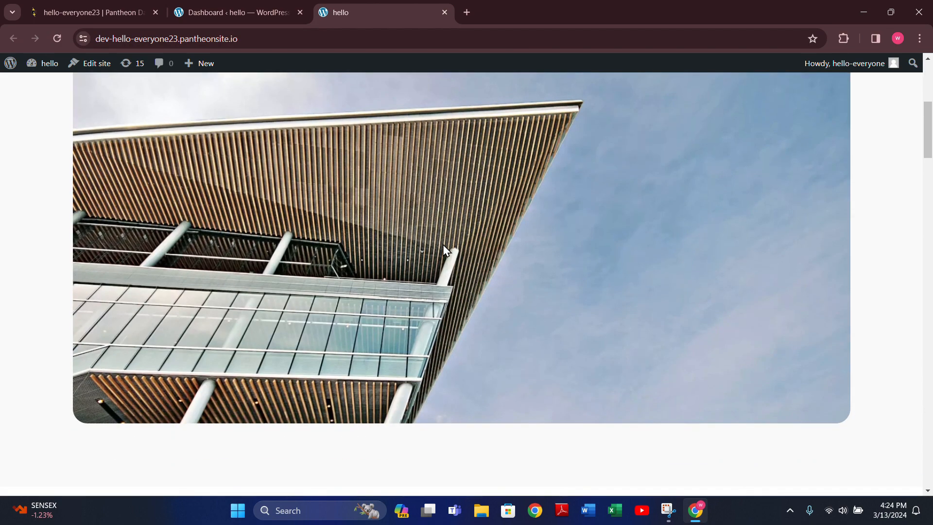
scroll(443, 248, "down", 12)
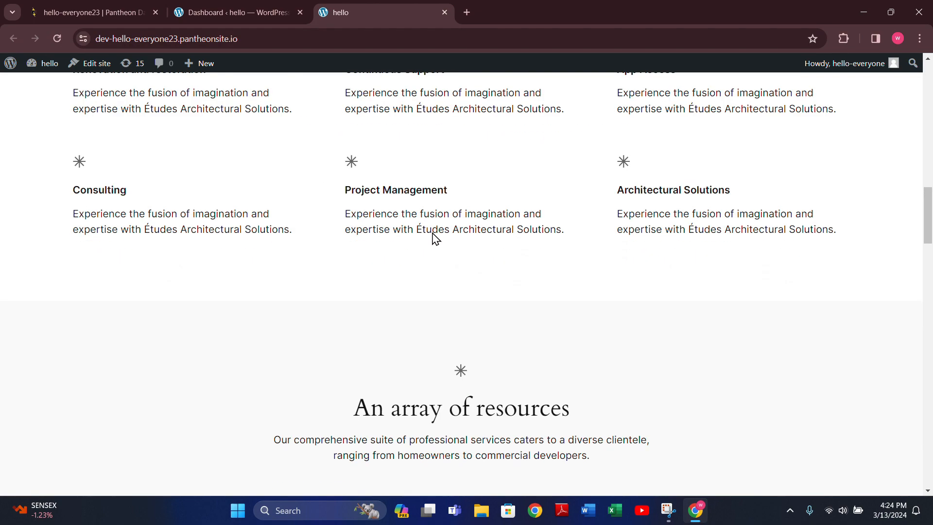
scroll(436, 238, "down", 20)
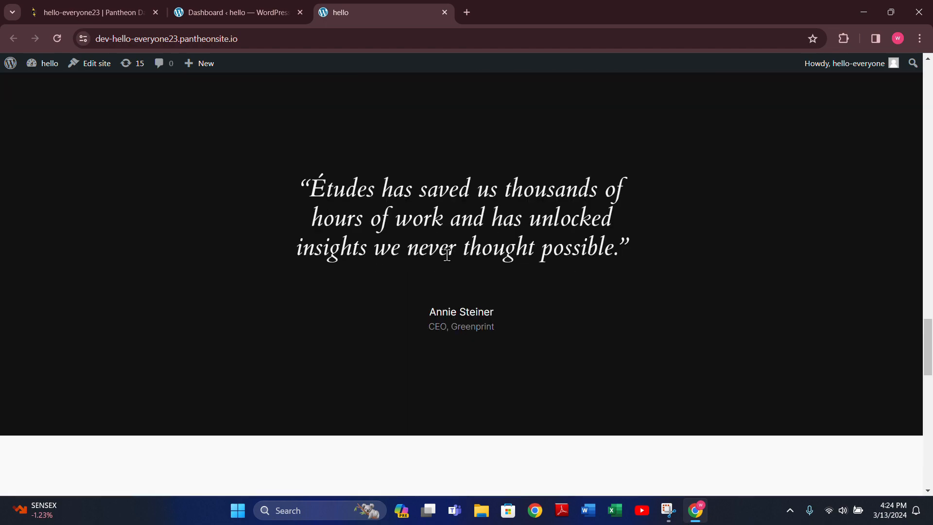
scroll(447, 255, "down", 10)
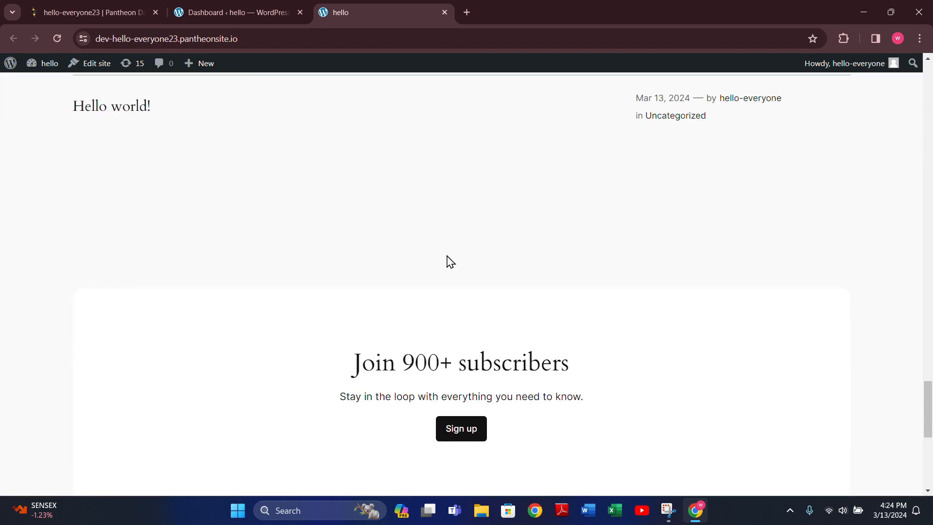
scroll(448, 256, "down", 5)
scroll(447, 256, "up", 15)
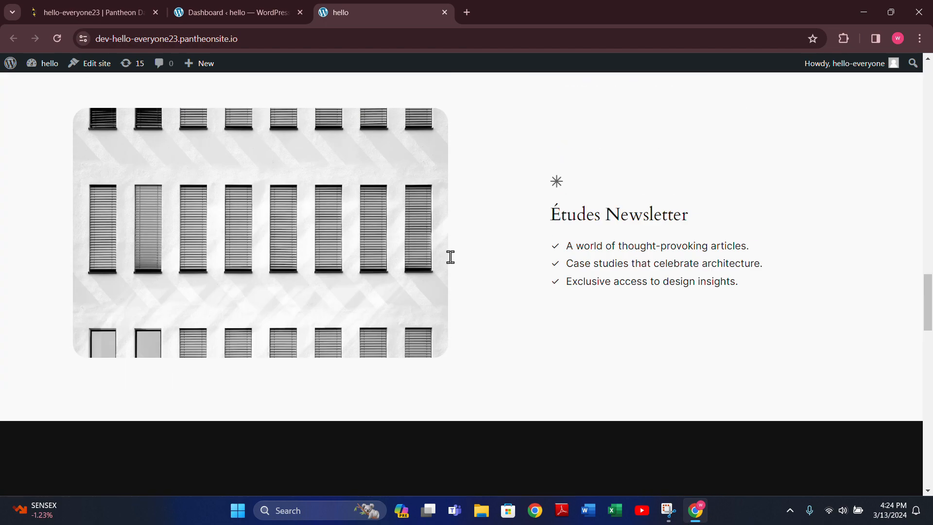
scroll(452, 255, "up", 10)
scroll(455, 252, "up", 15)
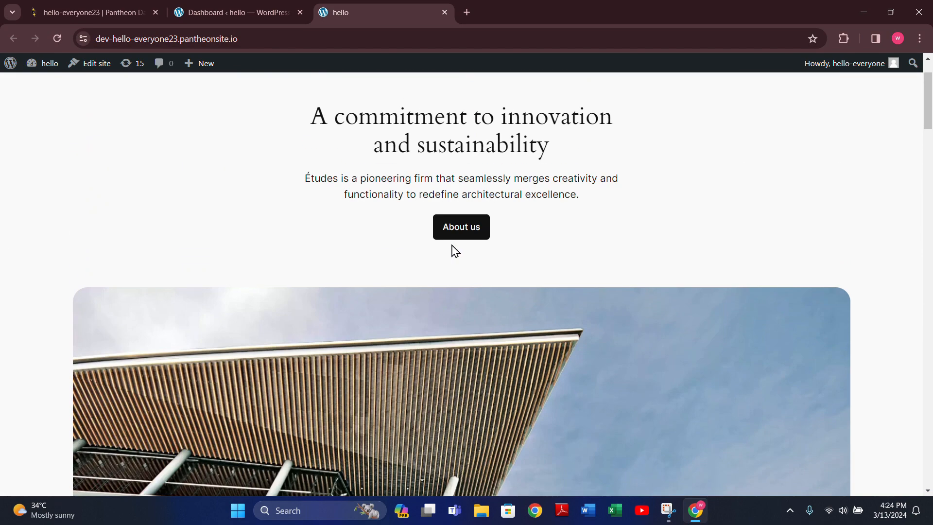
scroll(453, 249, "up", 2)
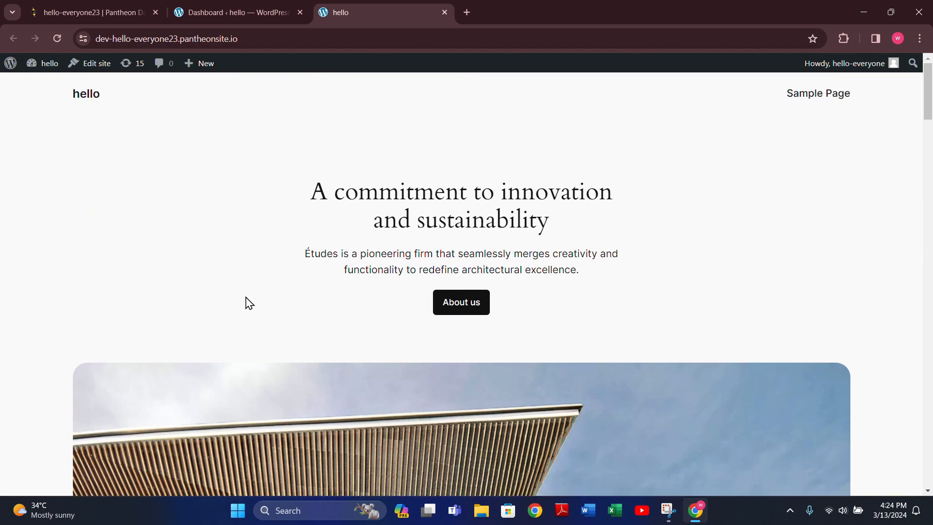